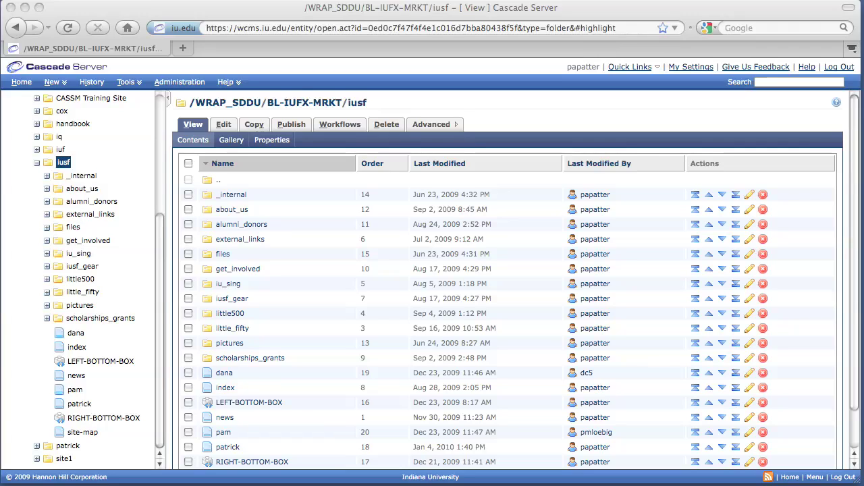
Display the iusf folder's contents, including its external_links folder of 15 link assets
left_click(100, 218)
Create a new External Link in external_links with a mailto e-mail address as its Link
left_click(99, 216)
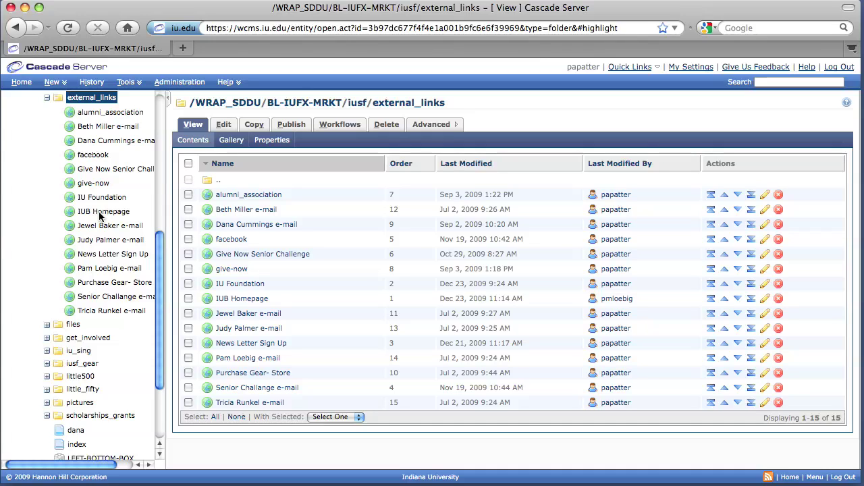
left_click(53, 82)
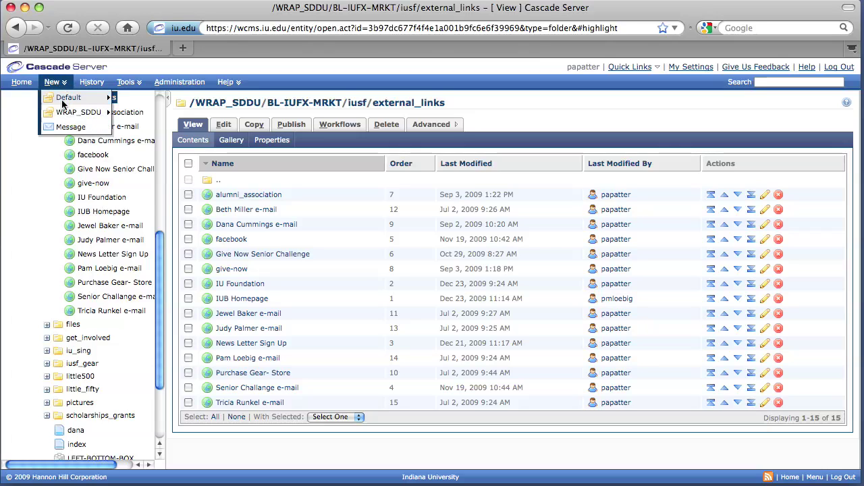
mouse_move(62, 103)
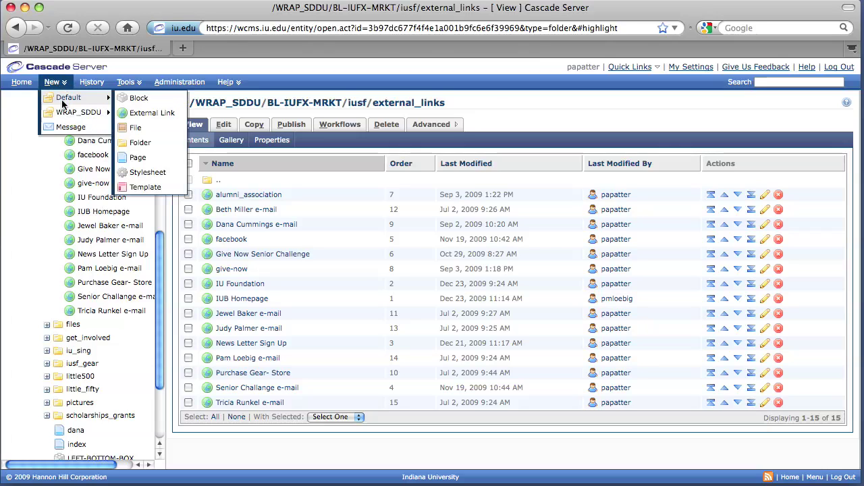
left_click(151, 115)
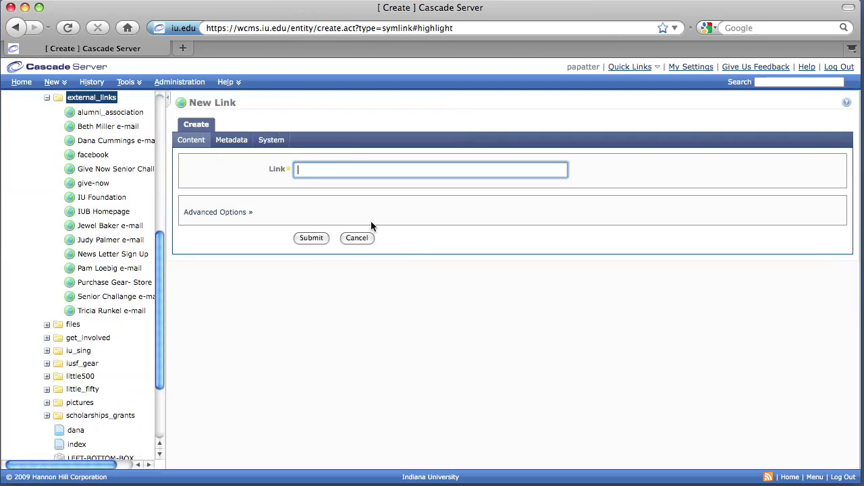
type("mailto:somebody@somewhere")
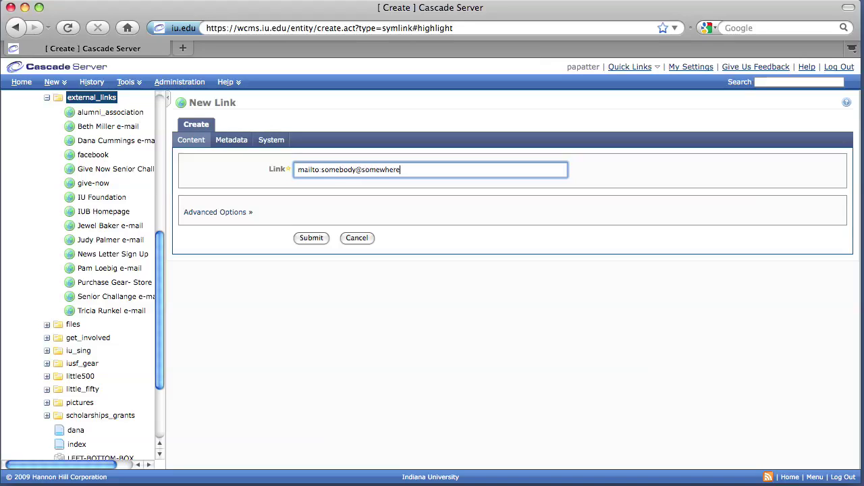
type(".com")
Give the link the system name 'Somebodys e-mail adress' and submit it
left_click(268, 144)
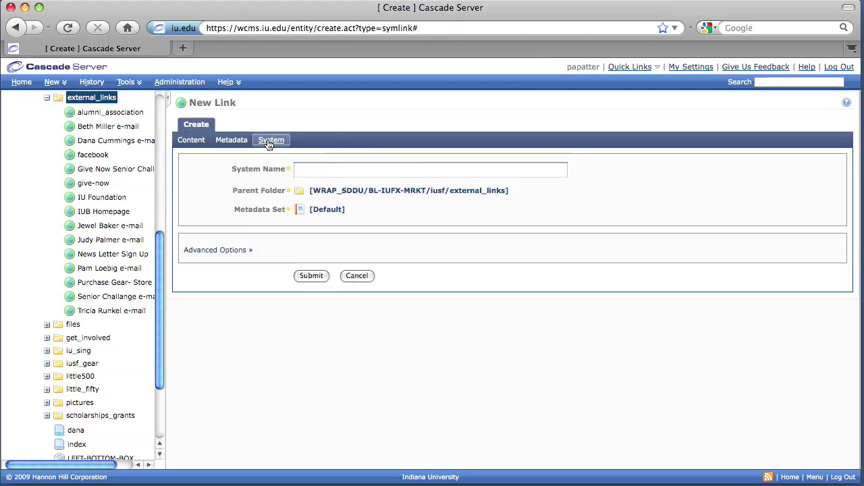
left_click(319, 176)
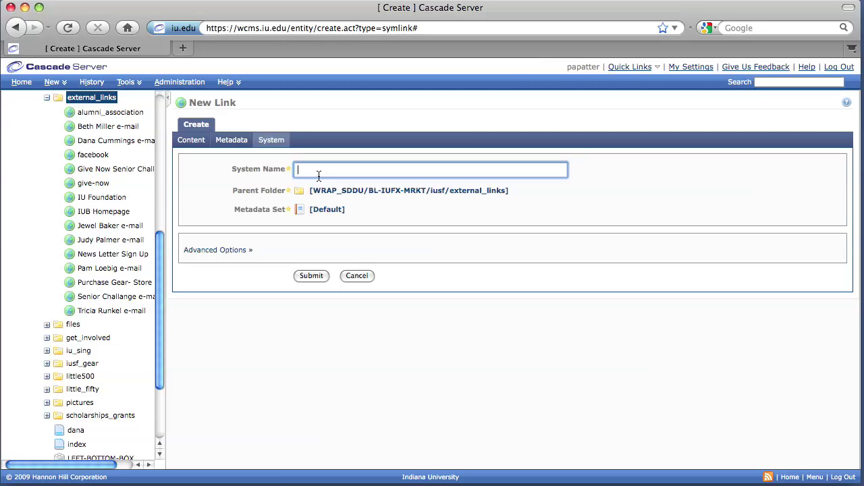
type("Somebodys e-mail adress")
left_click(308, 277)
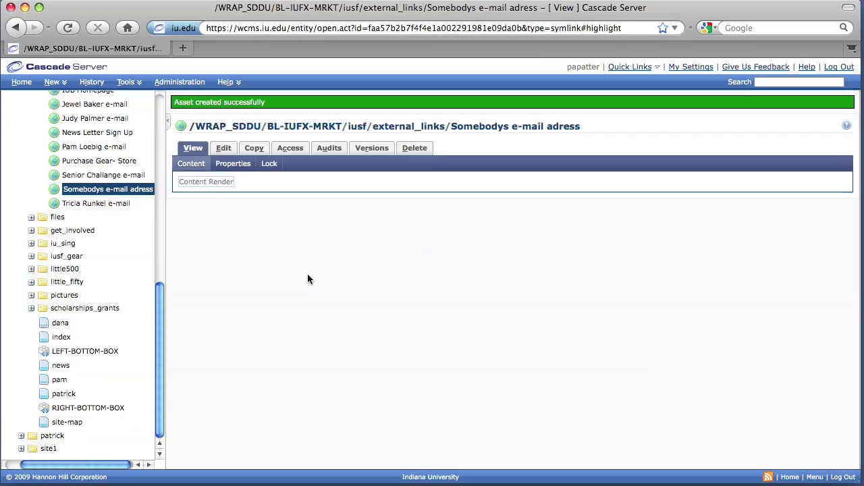
Open the patrick page from the folder tree in edit mode
left_click(63, 395)
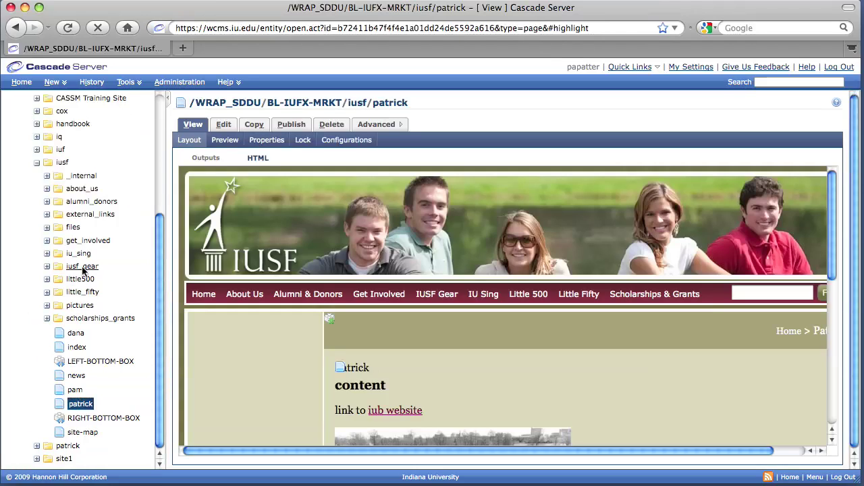
left_click(228, 126)
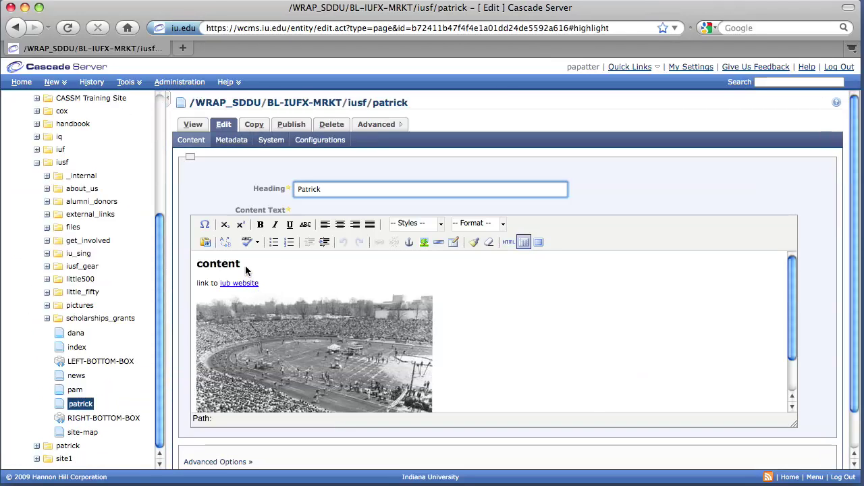
Add a new line 'somebdoys email adress' below the content heading
left_click(245, 265)
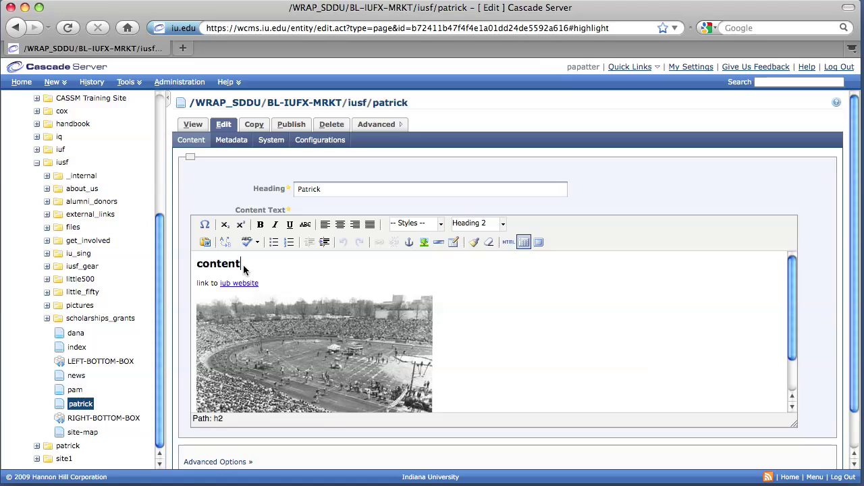
key("Return")
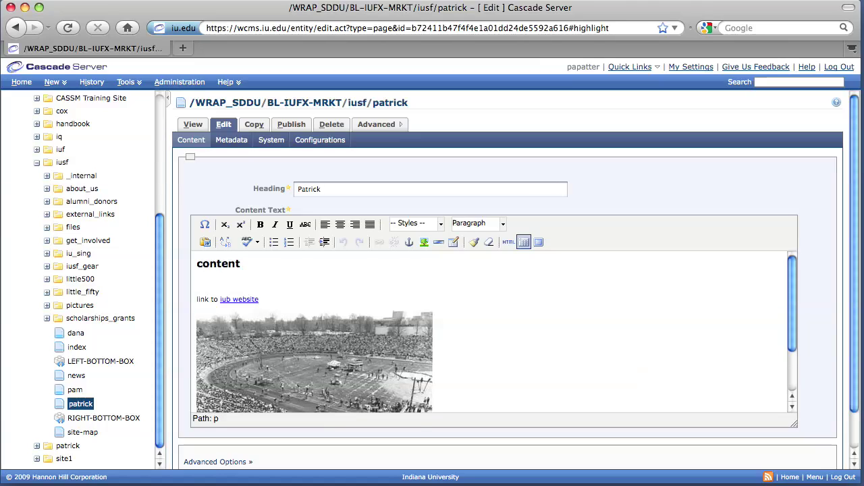
type("somebdoys email adress")
On the next line, type the example e-mail address, fixing typos along the way
key("Return")
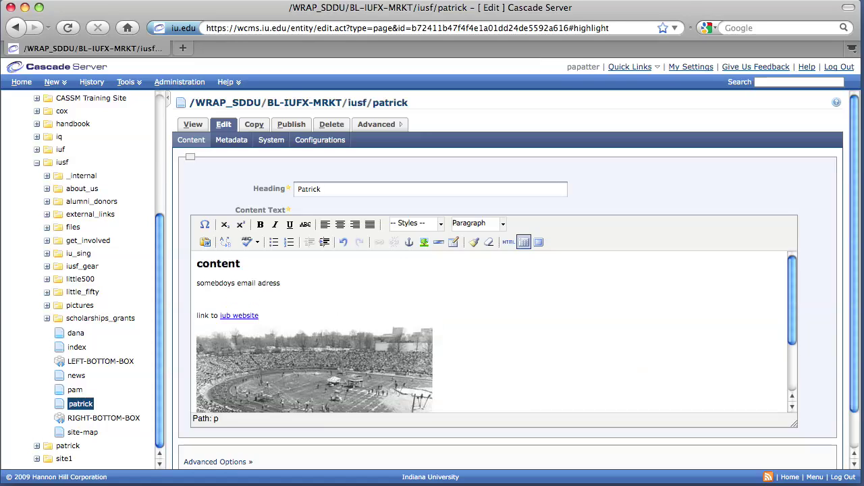
type("somebody@somewhhere.com")
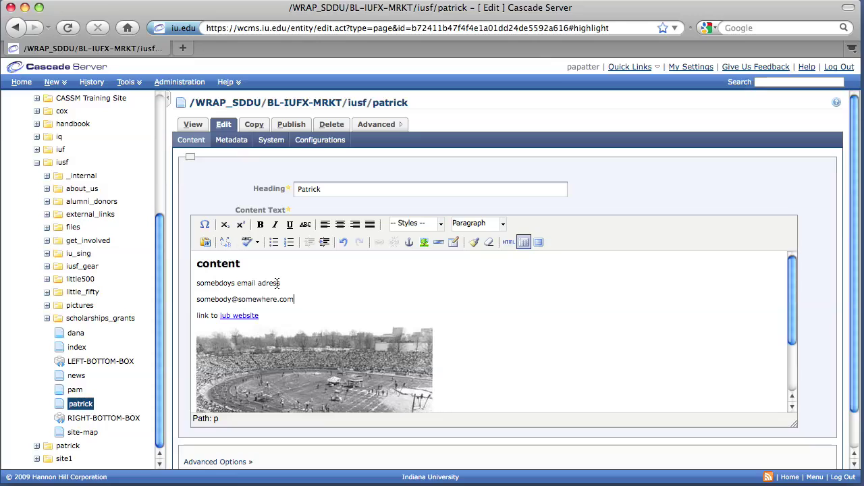
Link the 'somebdoys email adress' line to external_links/Somebodys e-mail adress
left_click_drag(284, 285, 195, 284)
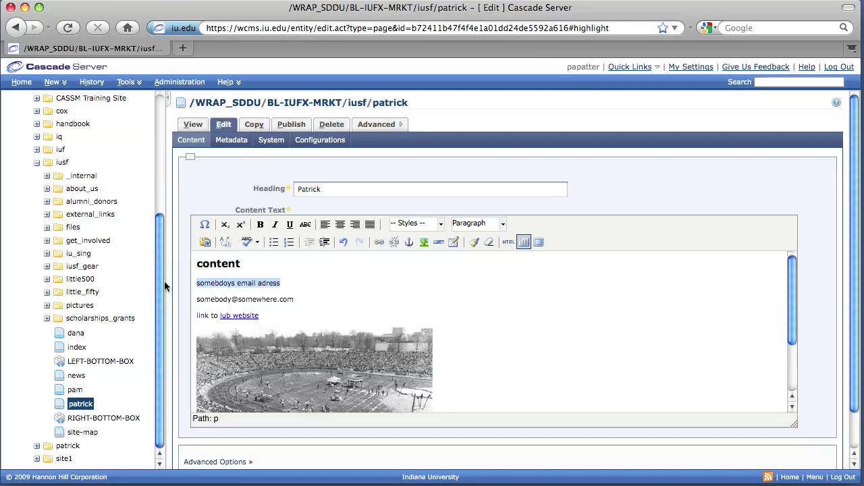
left_click(379, 242)
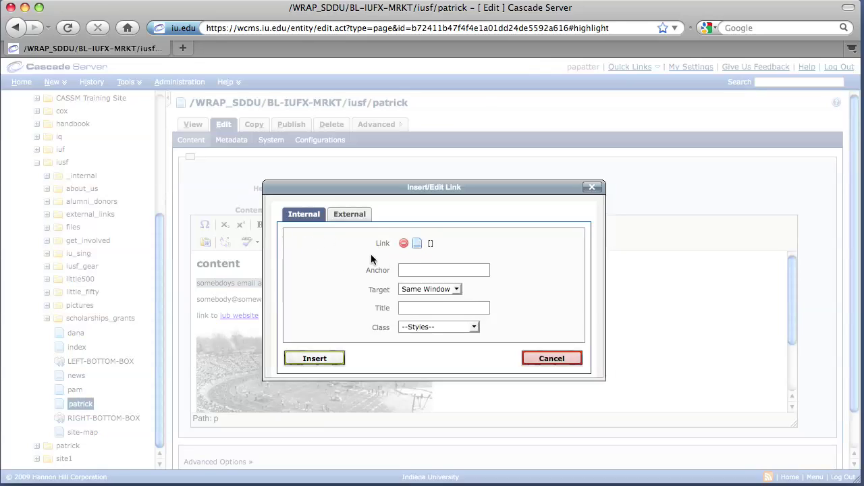
left_click(418, 244)
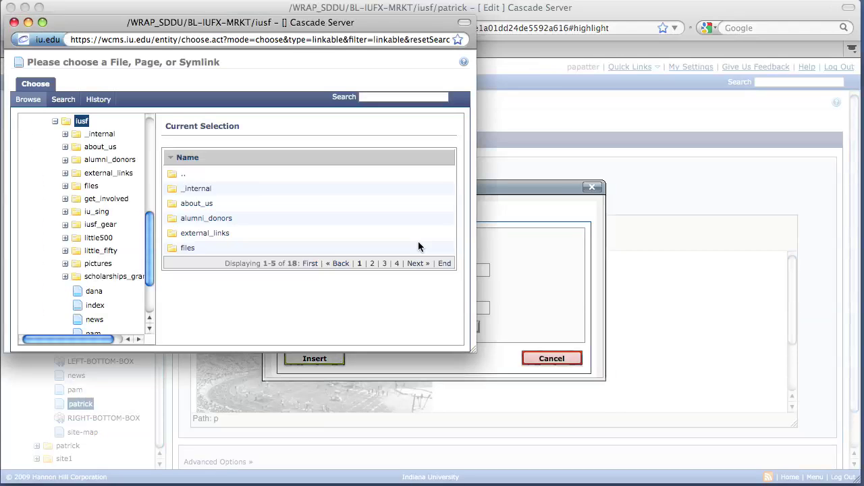
left_click(101, 174)
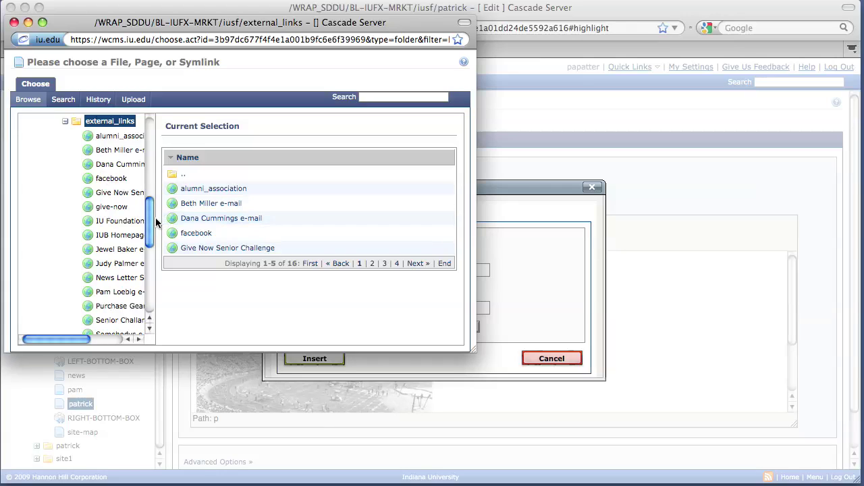
scroll(151, 222, "down", 5)
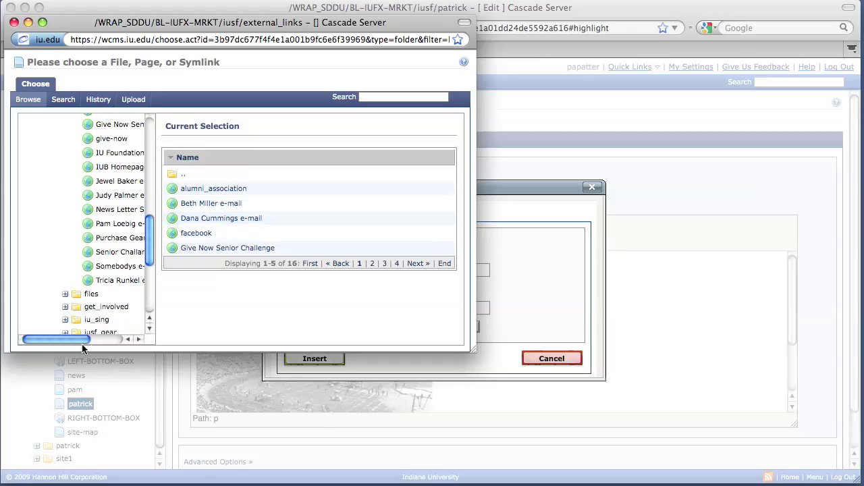
scroll(82, 341, "right", 1)
left_click_drag(81, 339, 114, 340)
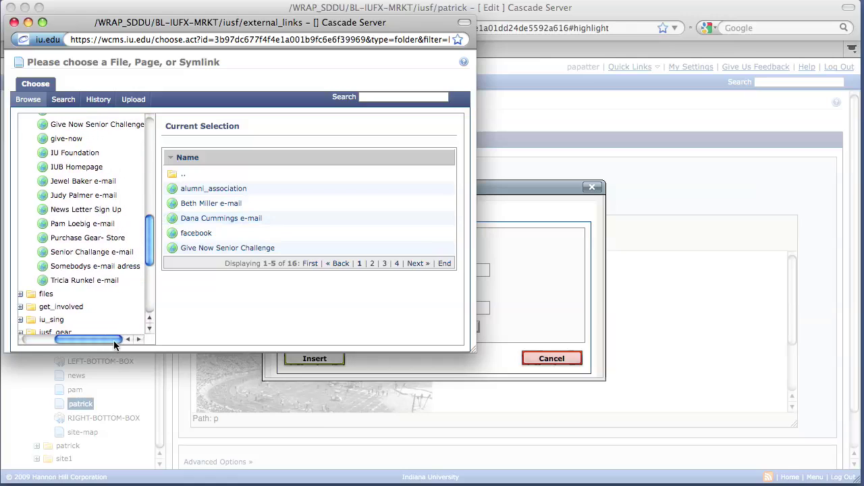
left_click(123, 268)
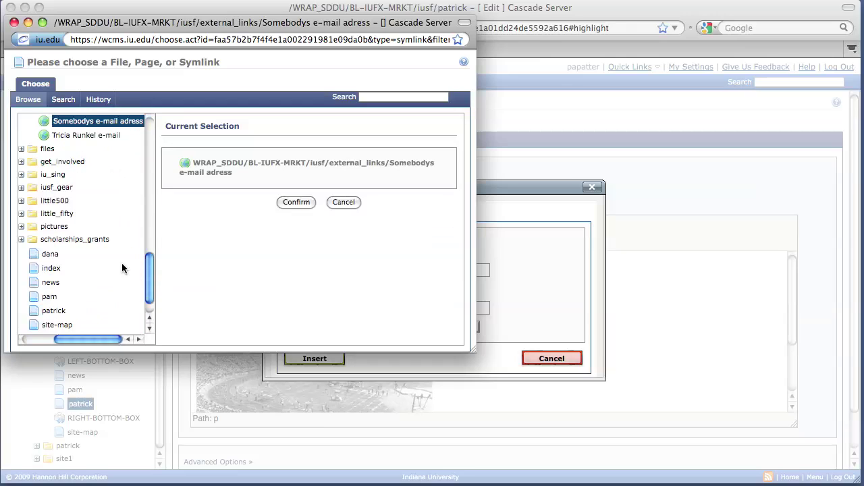
left_click(300, 204)
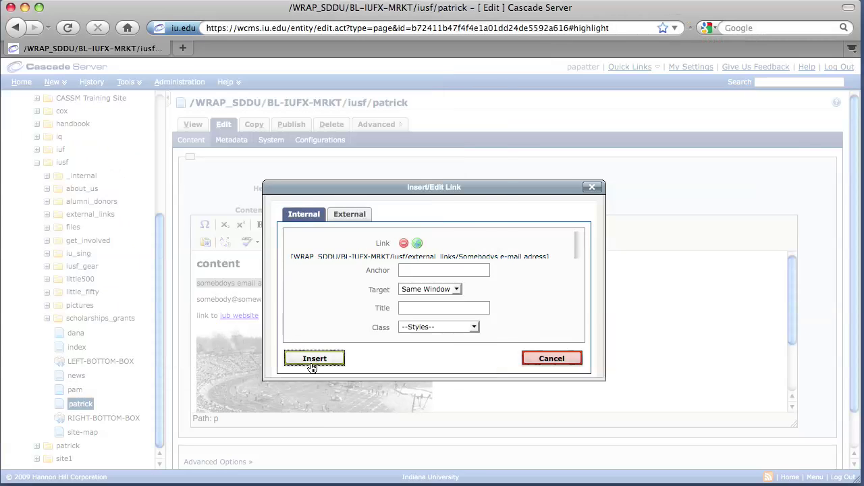
left_click(312, 362)
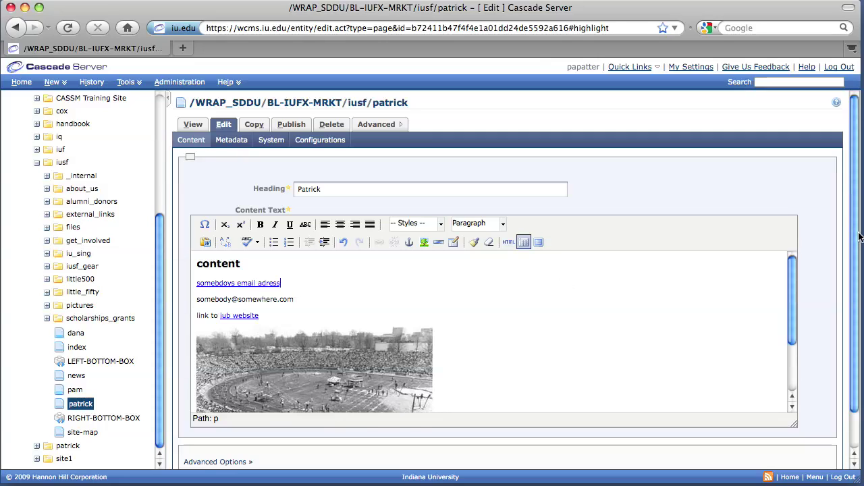
Submit the page edits and check the linked line in the saved page view
left_click_drag(858, 237, 859, 348)
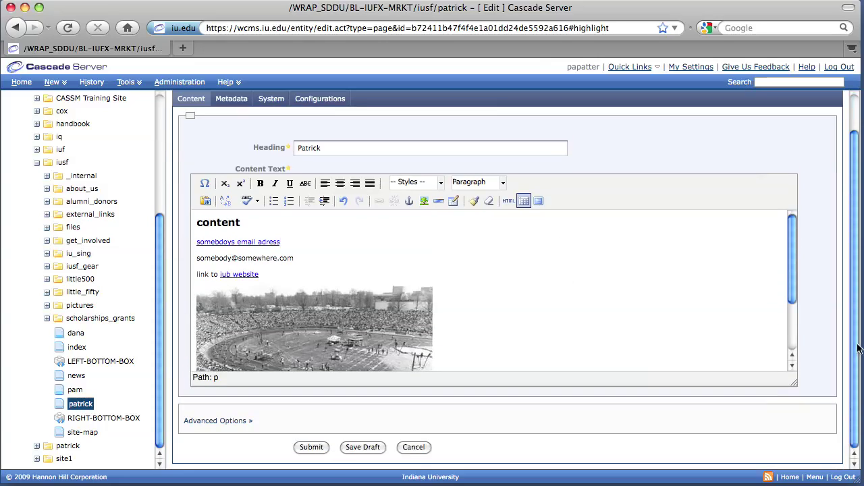
left_click(312, 449)
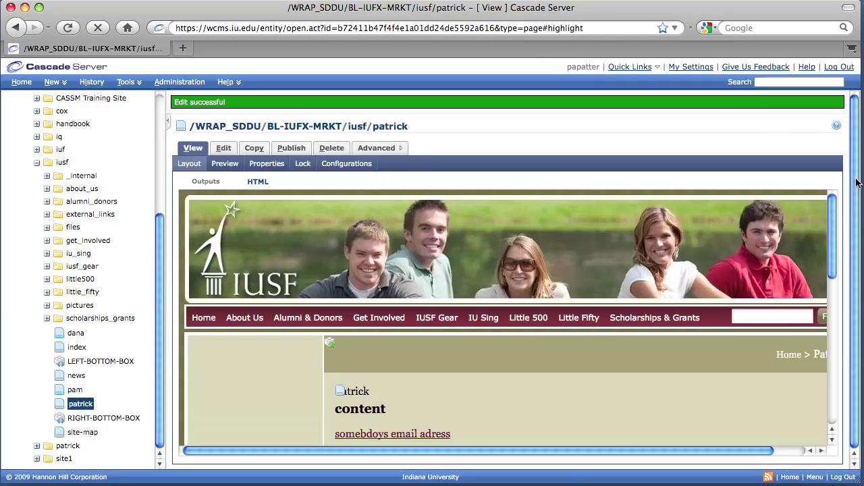
left_click_drag(836, 214, 834, 268)
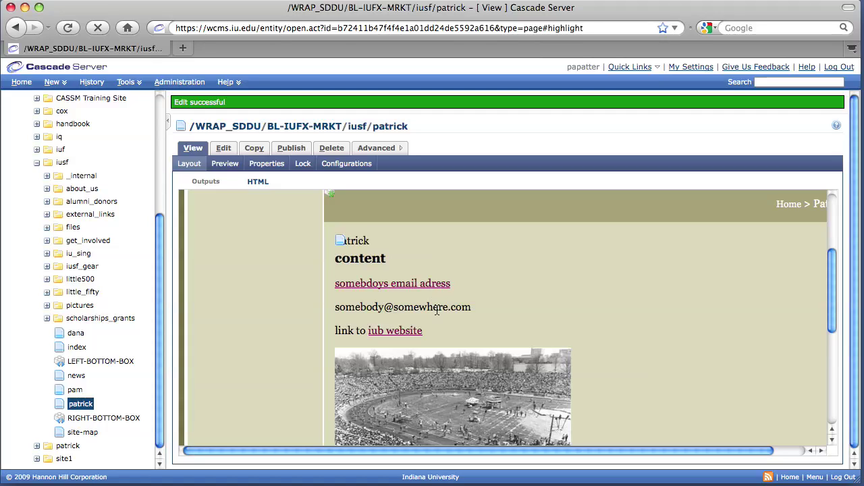
left_click(225, 148)
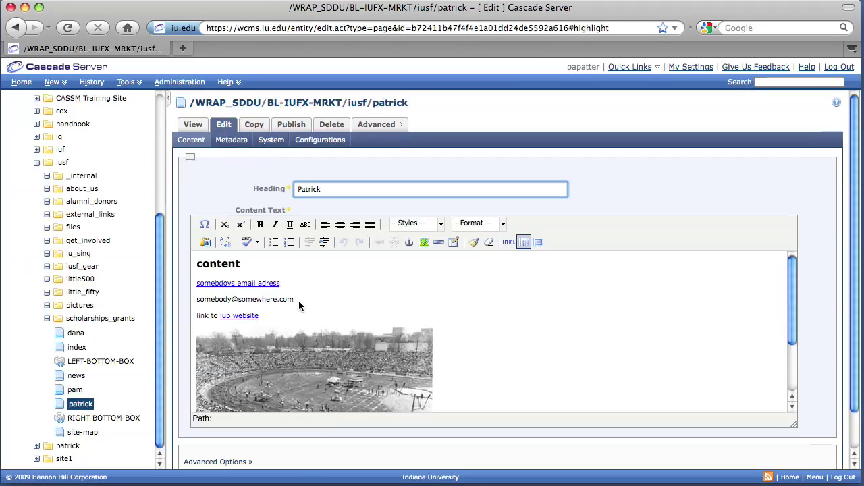
Select the plain address line and link it to external_links/Somebodys e-mail adress
left_click(297, 299)
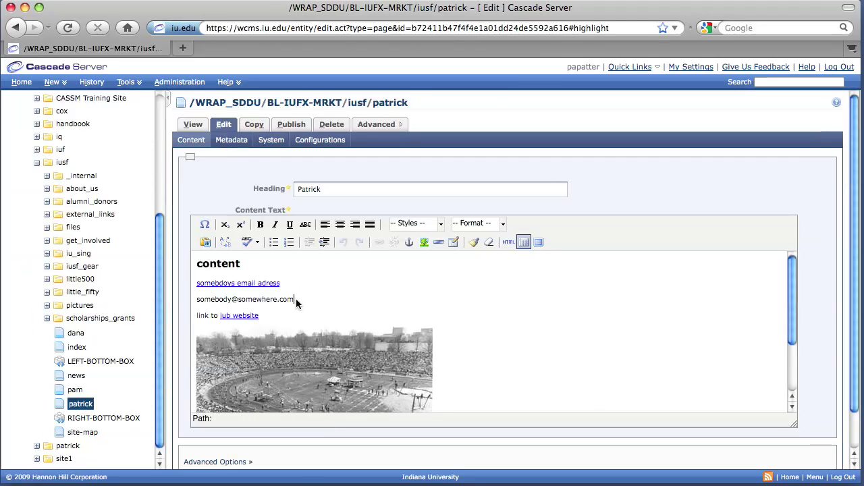
left_click_drag(296, 299, 175, 294)
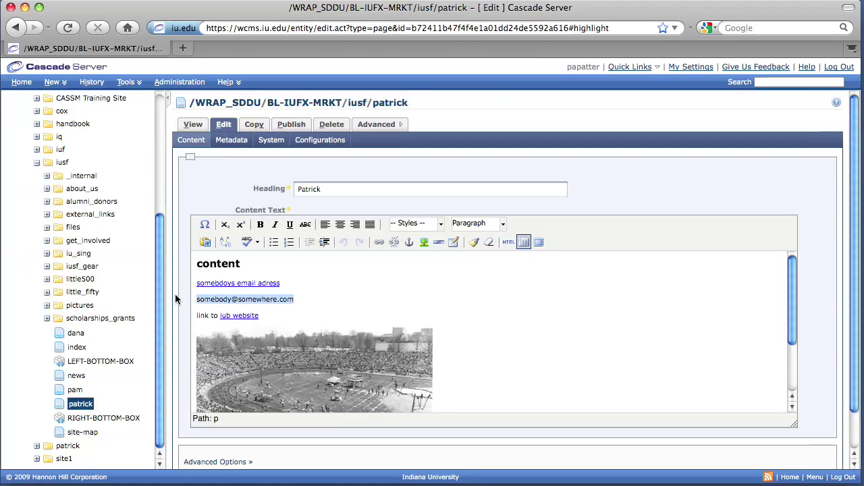
left_click(378, 243)
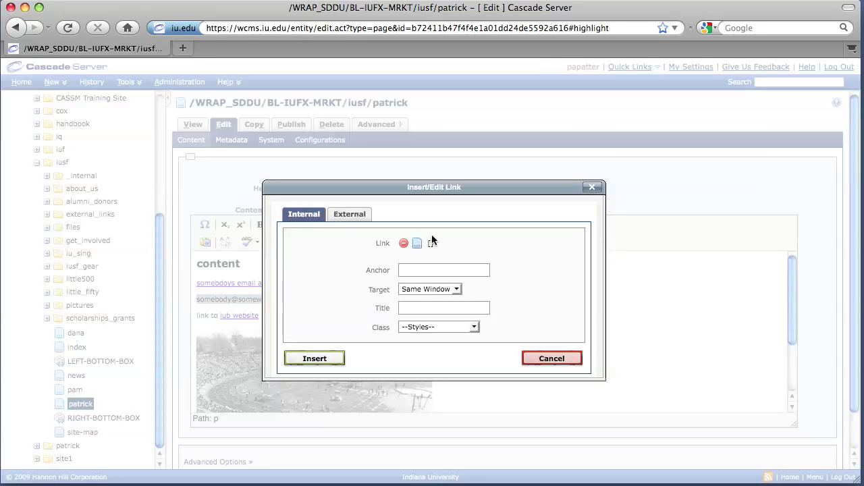
left_click(418, 247)
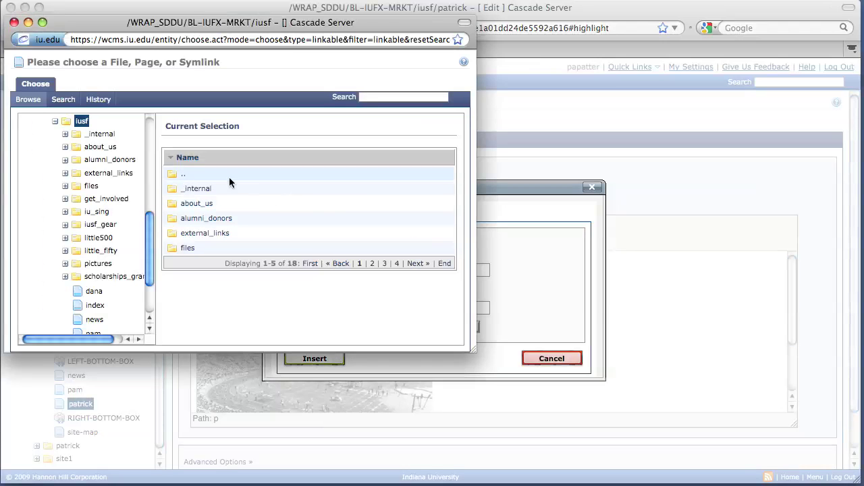
left_click(108, 175)
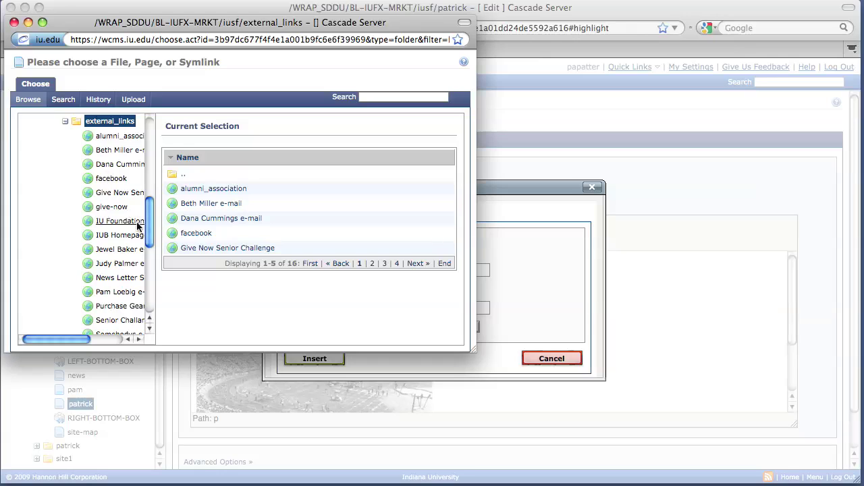
left_click_drag(148, 230, 154, 265)
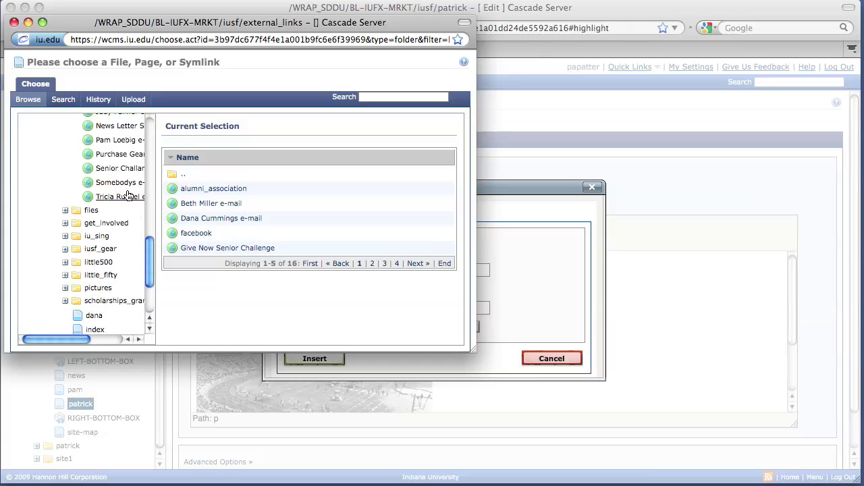
left_click_drag(57, 338, 84, 339)
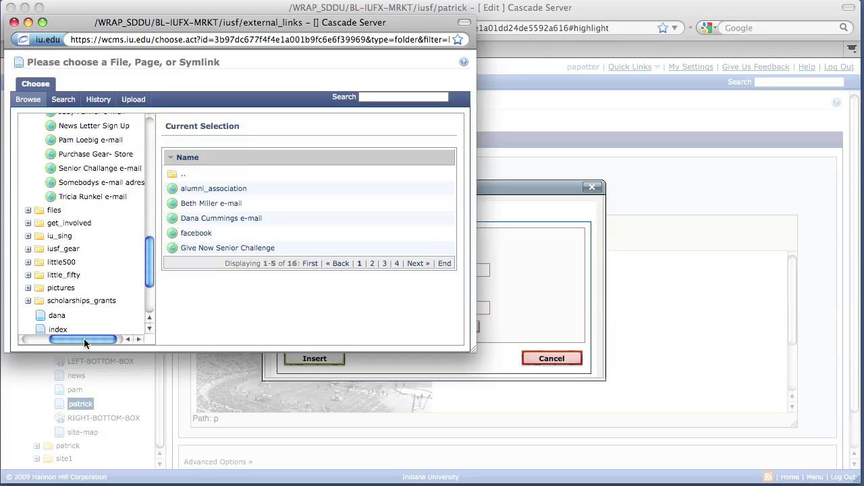
left_click(94, 183)
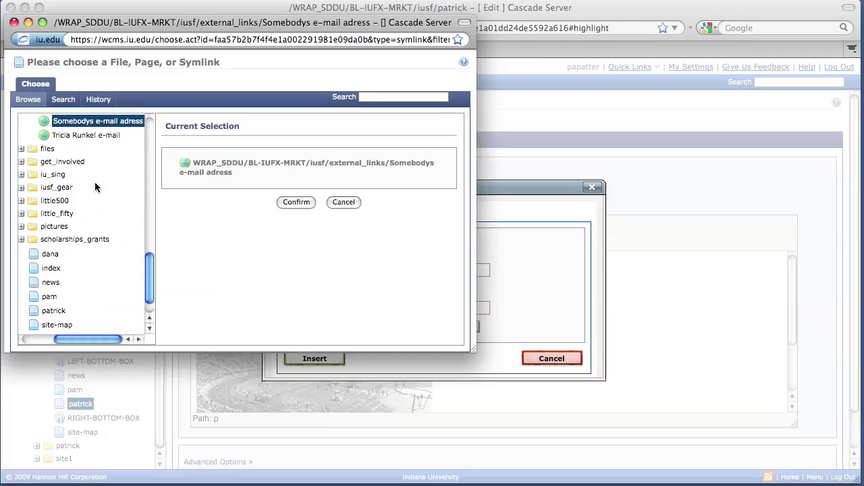
left_click(294, 200)
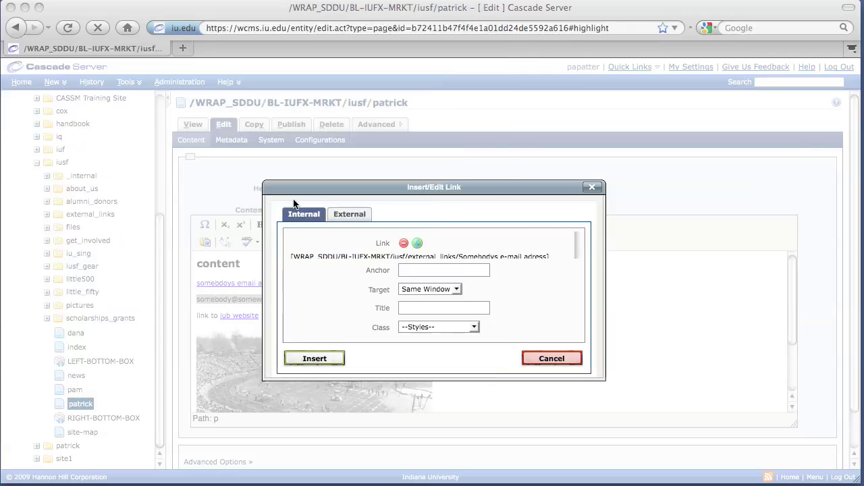
left_click(310, 359)
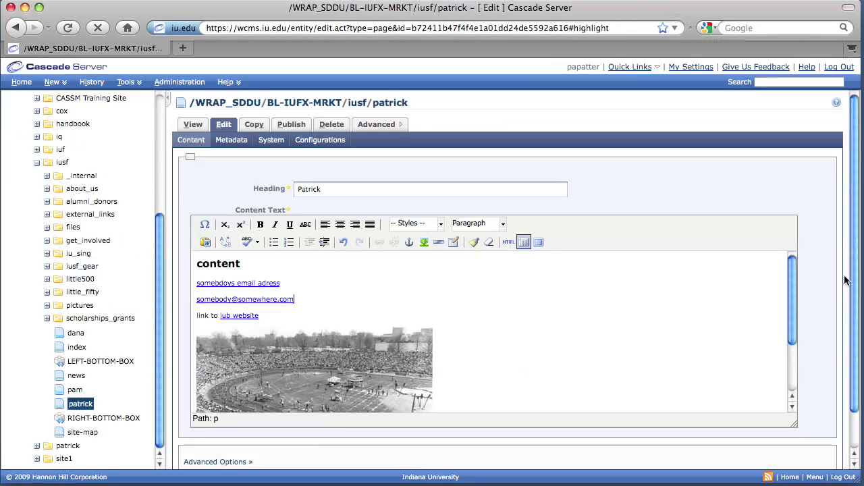
Submit the patrick page and confirm both e-mail lines render as links
scroll(856, 370, "down", 3)
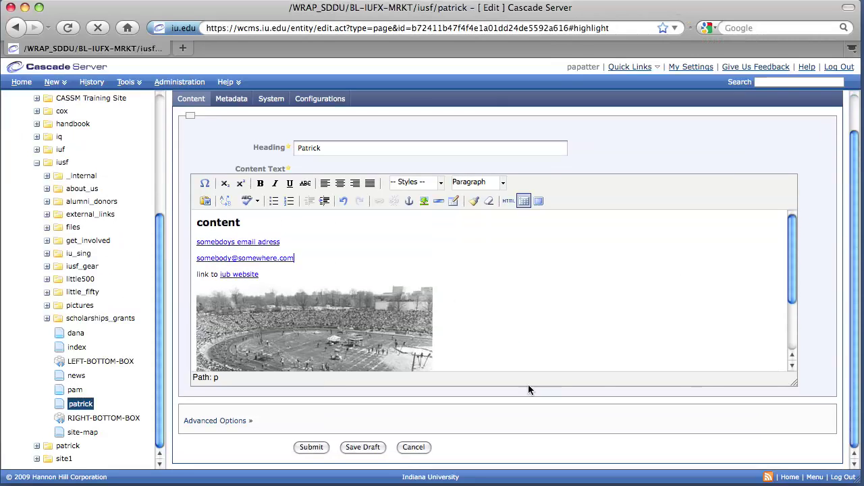
left_click(312, 446)
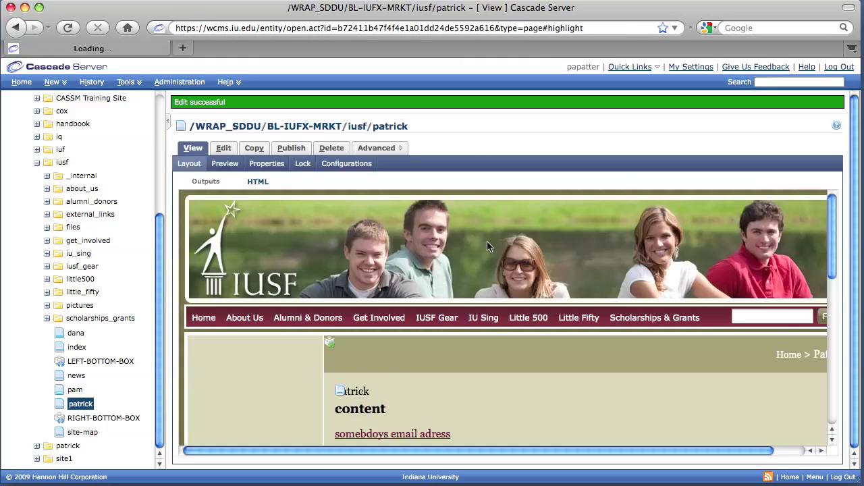
scroll(487, 241, "down", 3)
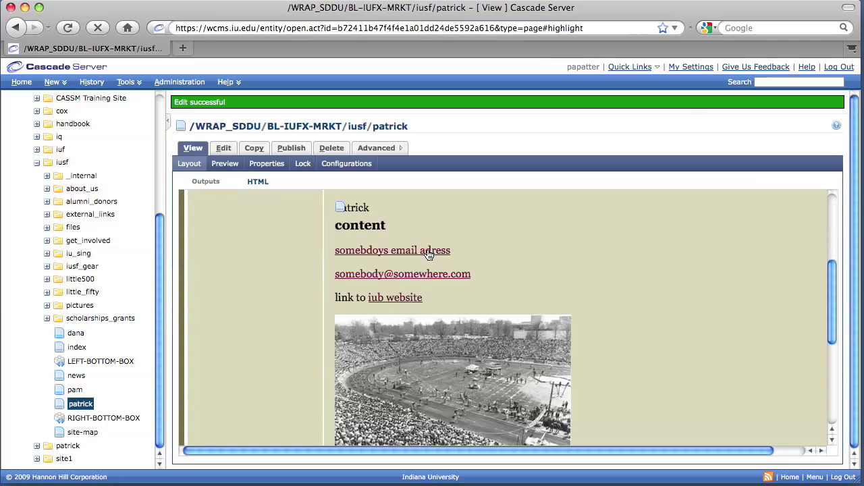